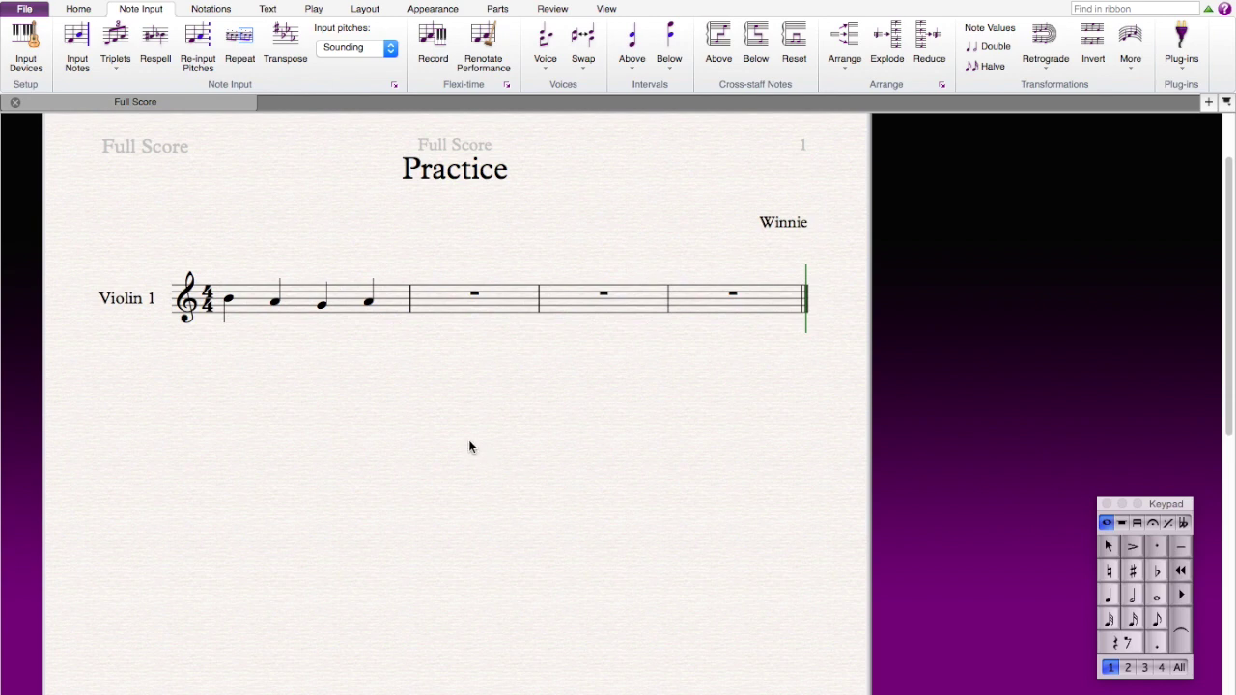
Step: Enter a note at the start of bar 2 and lengthen it to a half note
click(78, 44)
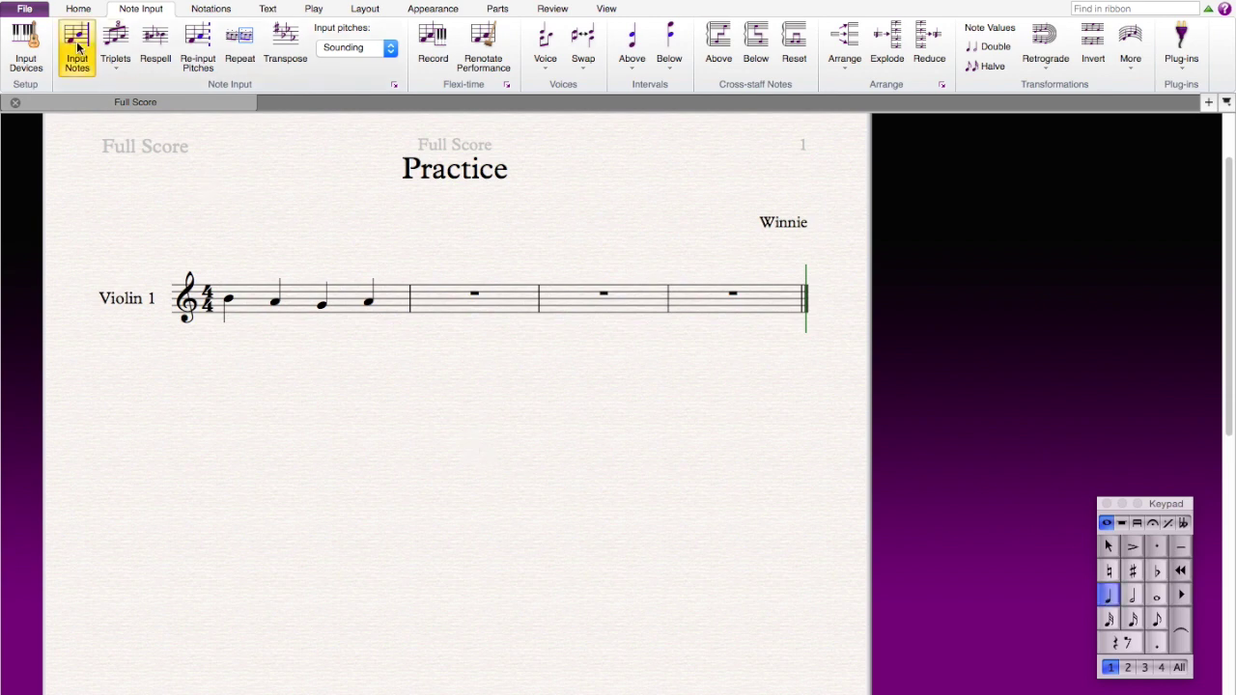
click(434, 304)
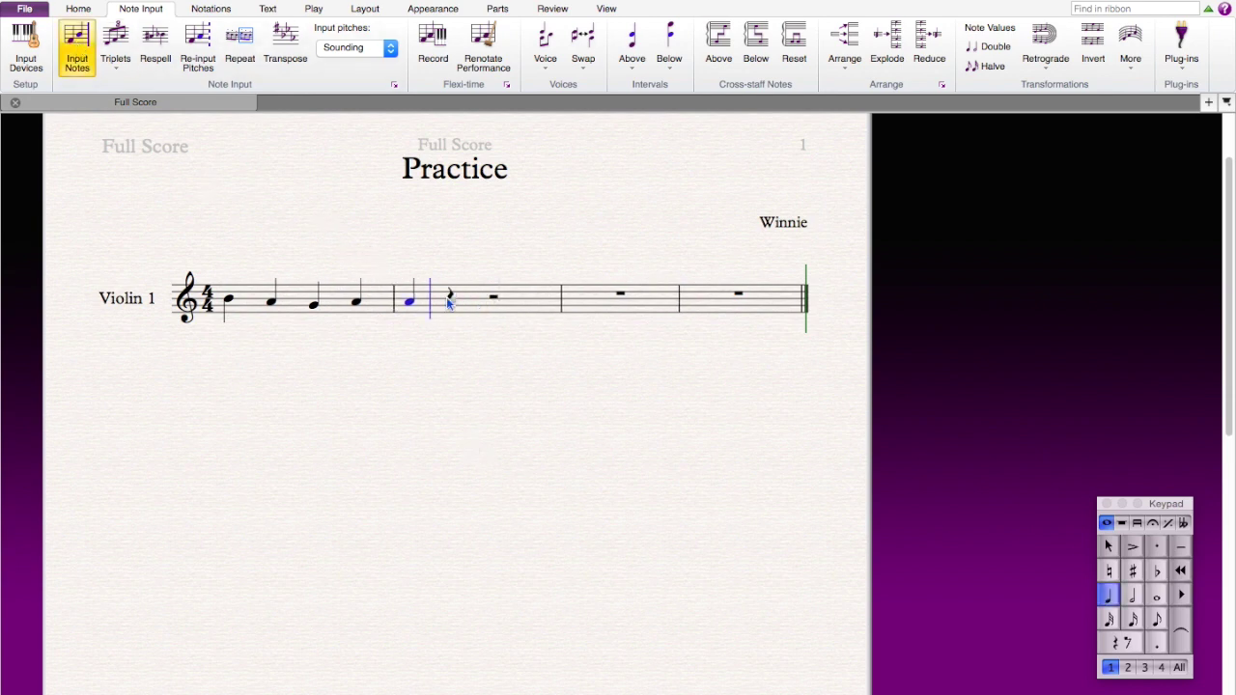
click(85, 45)
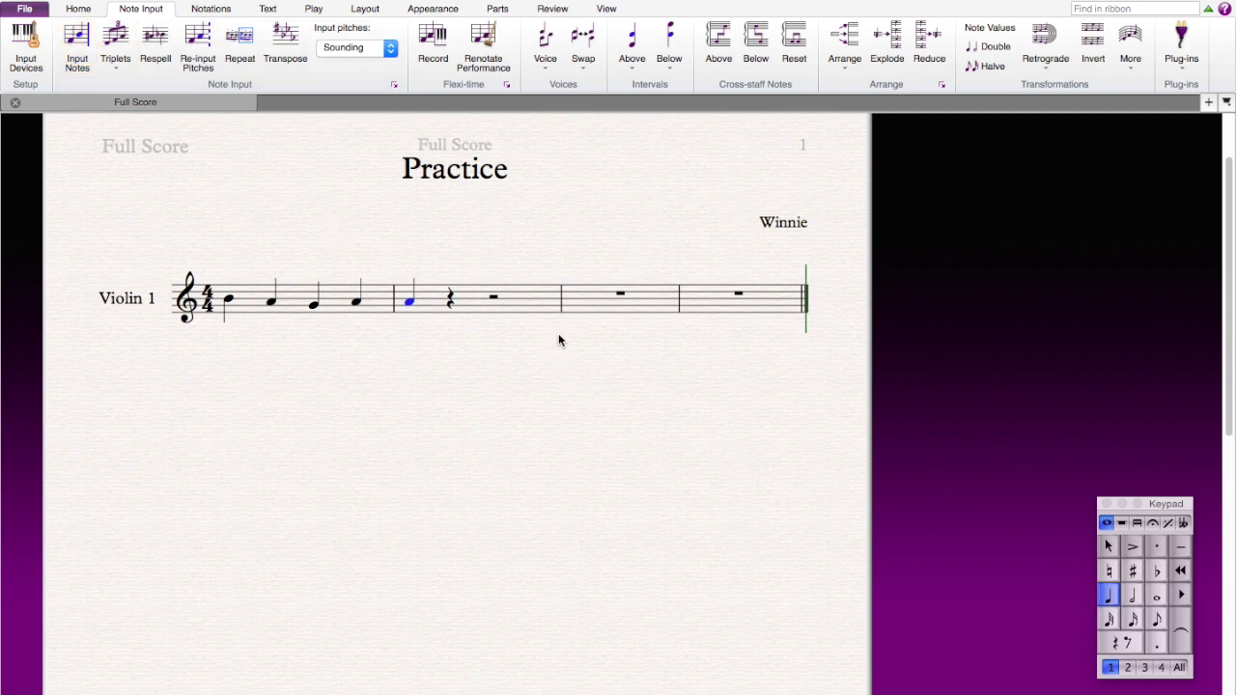
click(1134, 601)
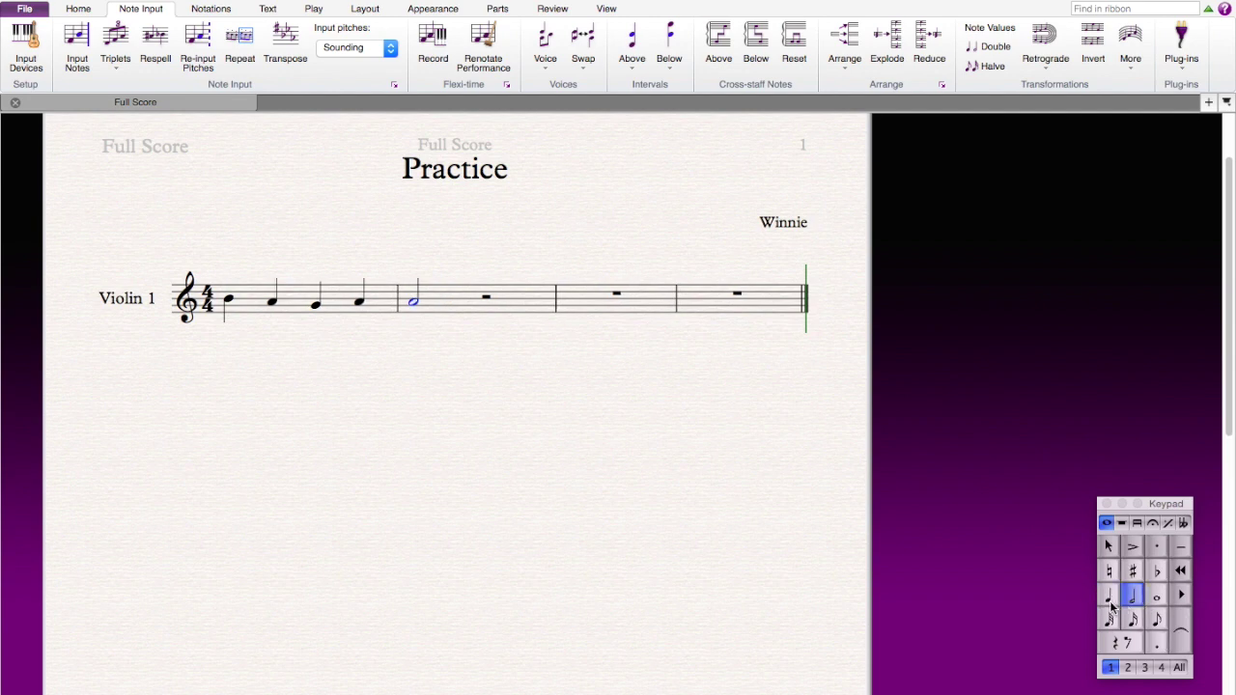
Step: Shorten bar 1's last note to an eighth and fill the following eighth rest with an eighth note
click(361, 303)
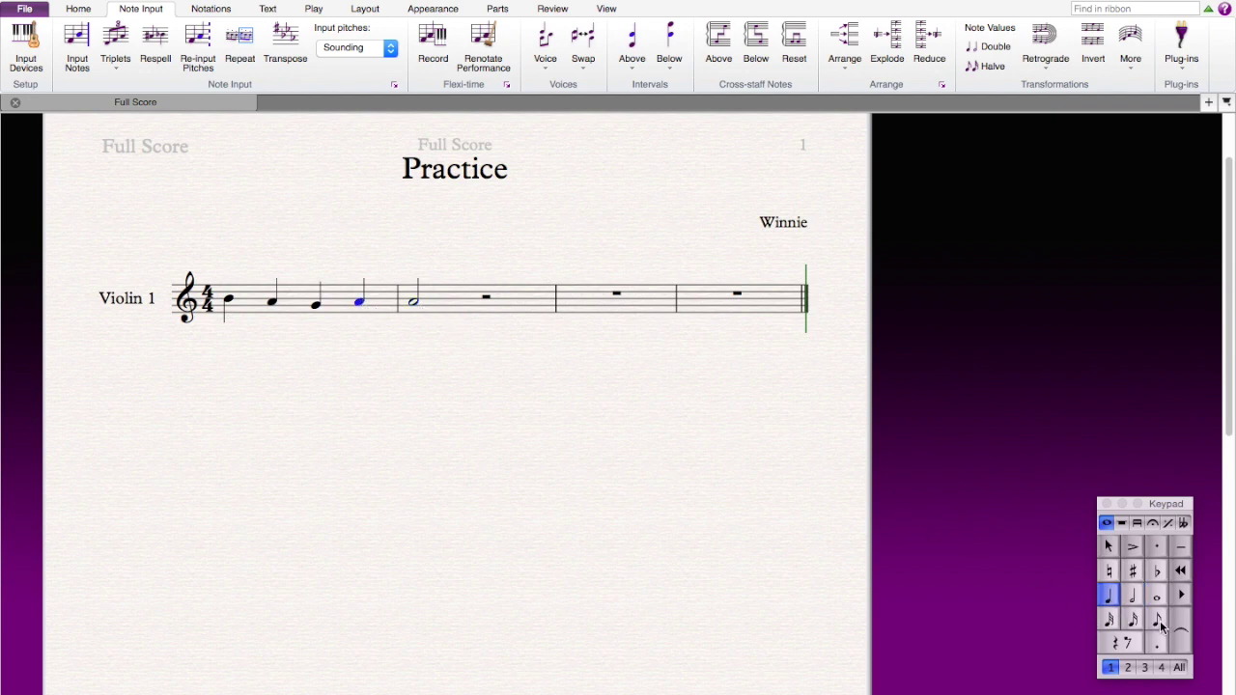
click(1159, 623)
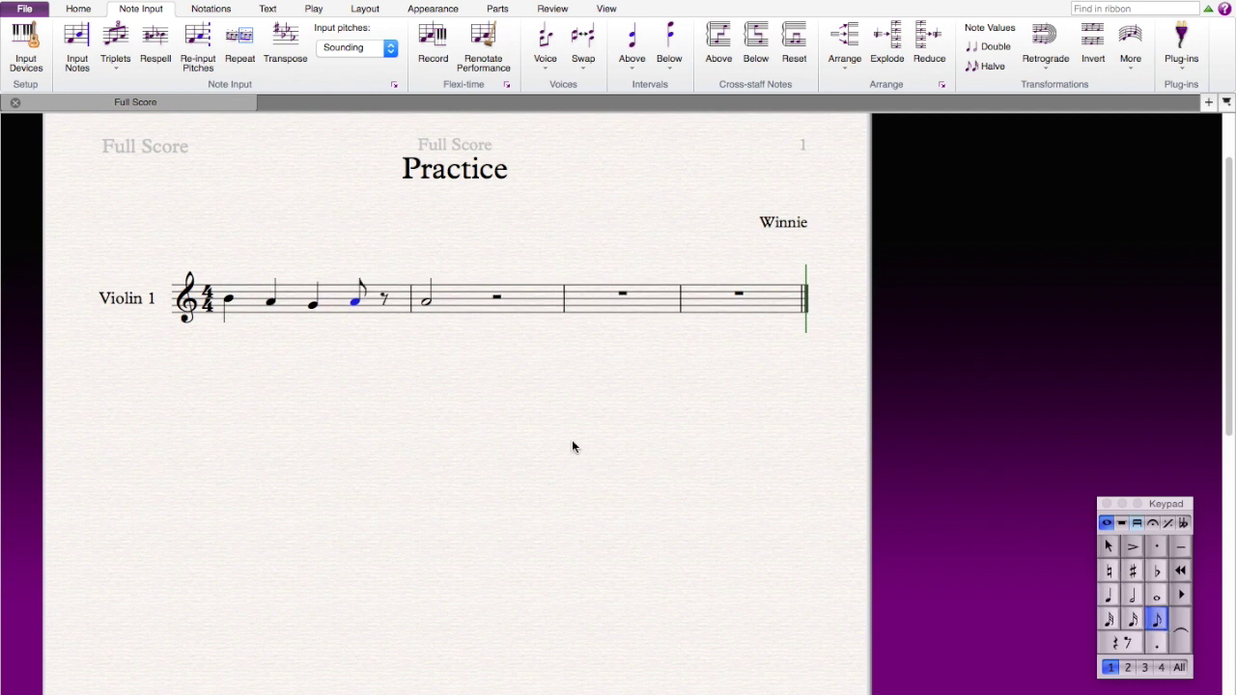
click(384, 300)
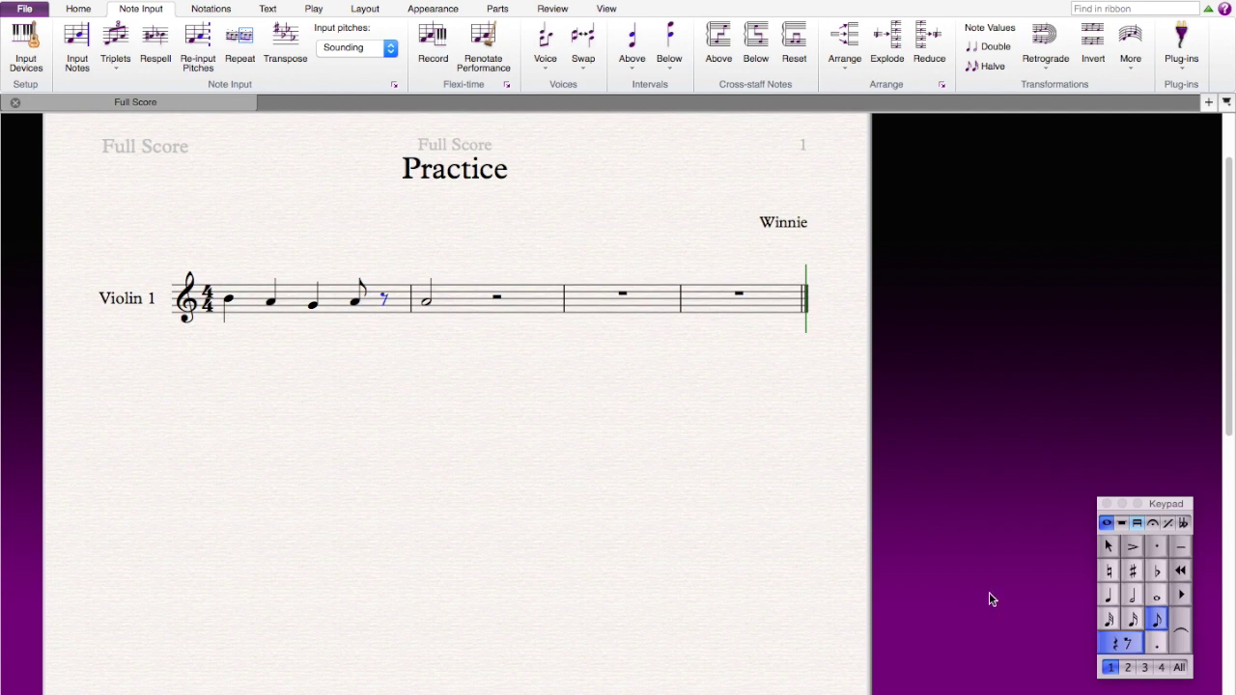
key(n)
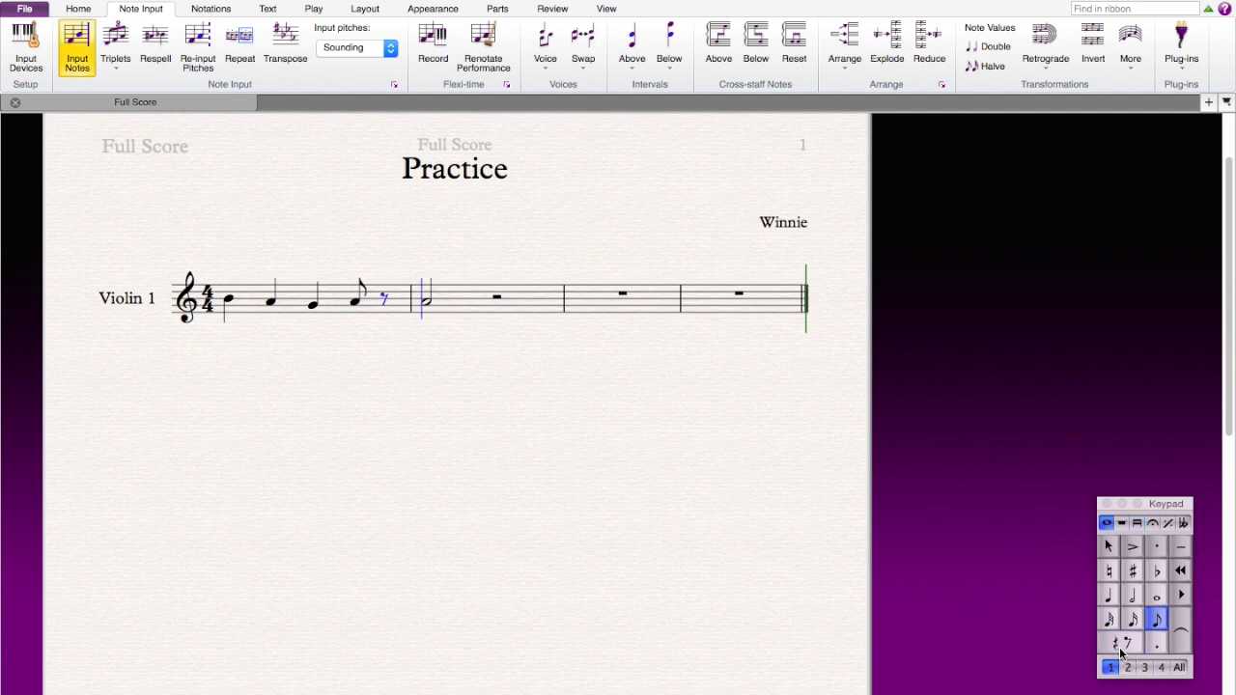
click(396, 299)
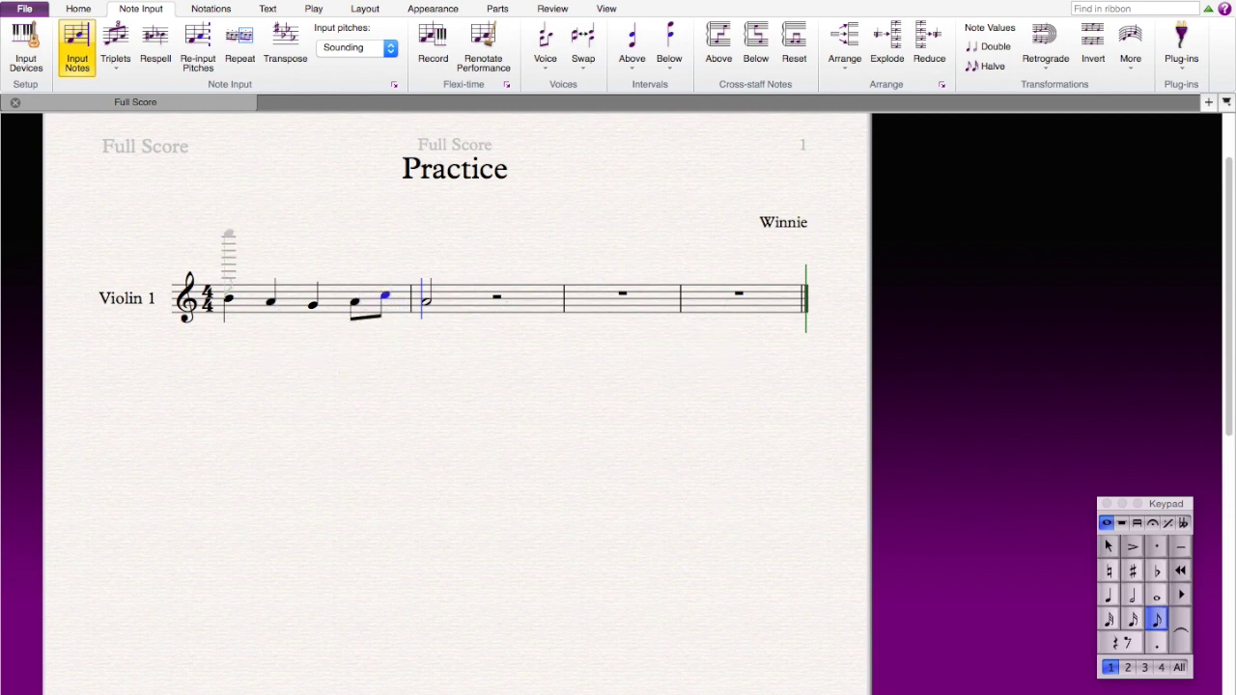
click(81, 48)
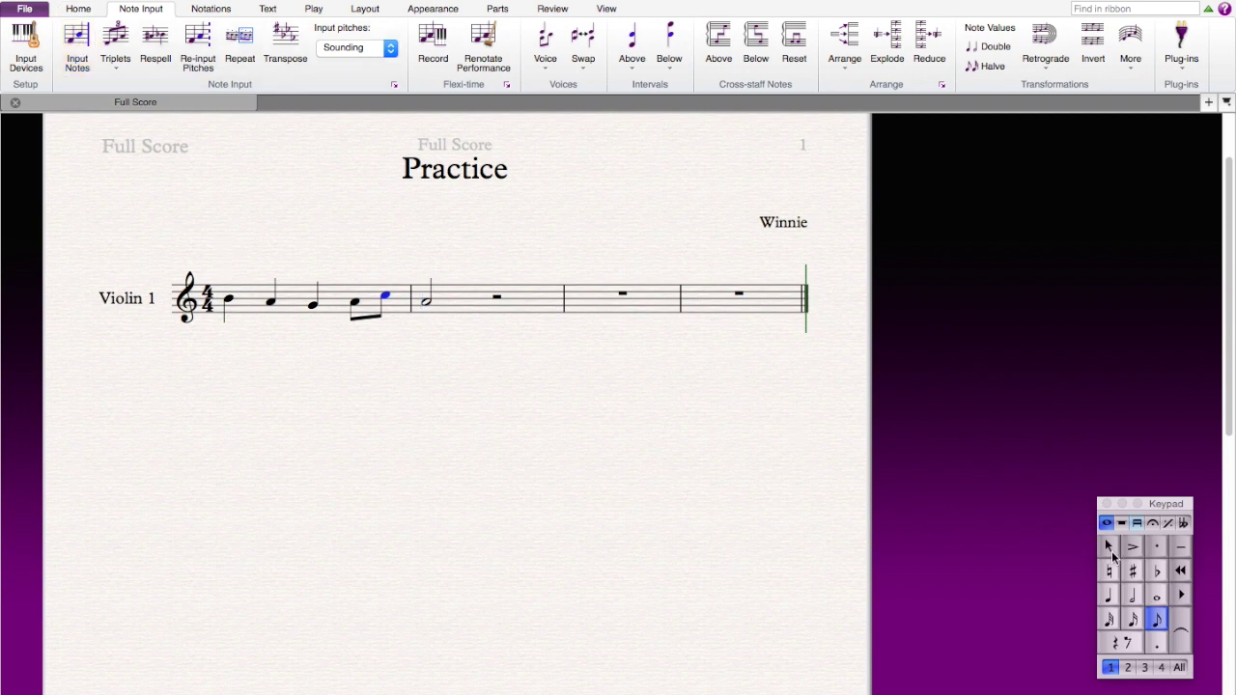
key(Escape)
Step: Turn bar 1's second and third notes into a quarter-note triplet
click(271, 302)
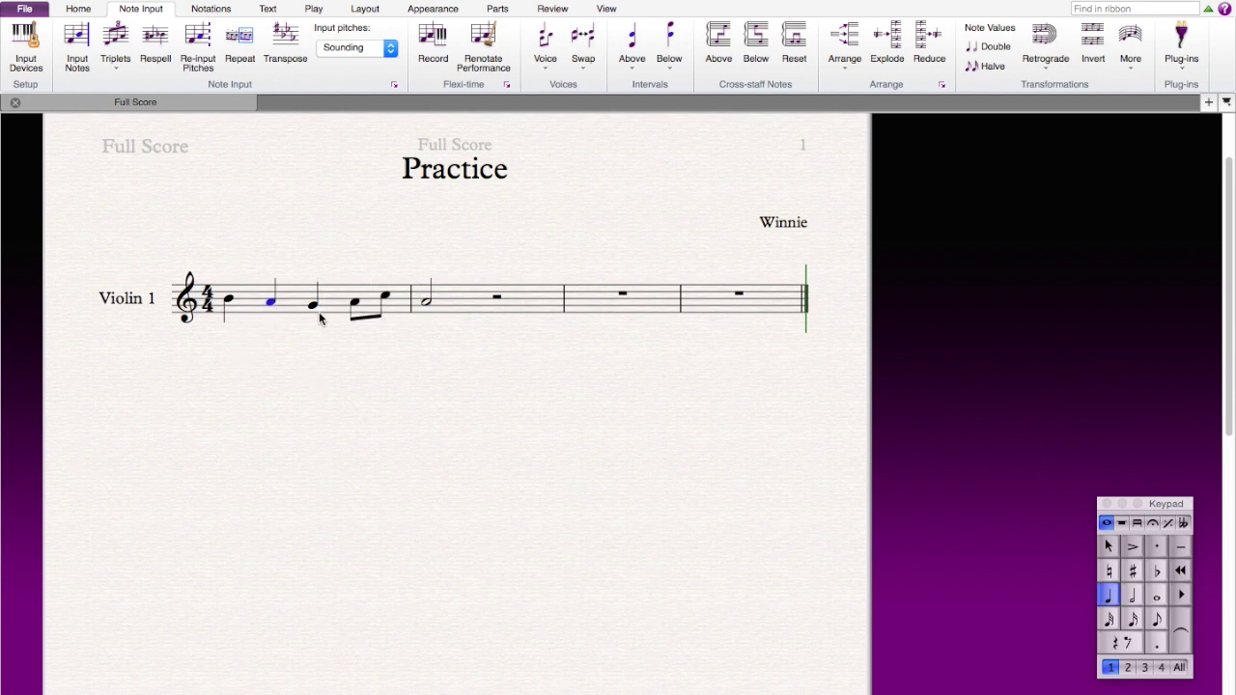
shift+click(313, 306)
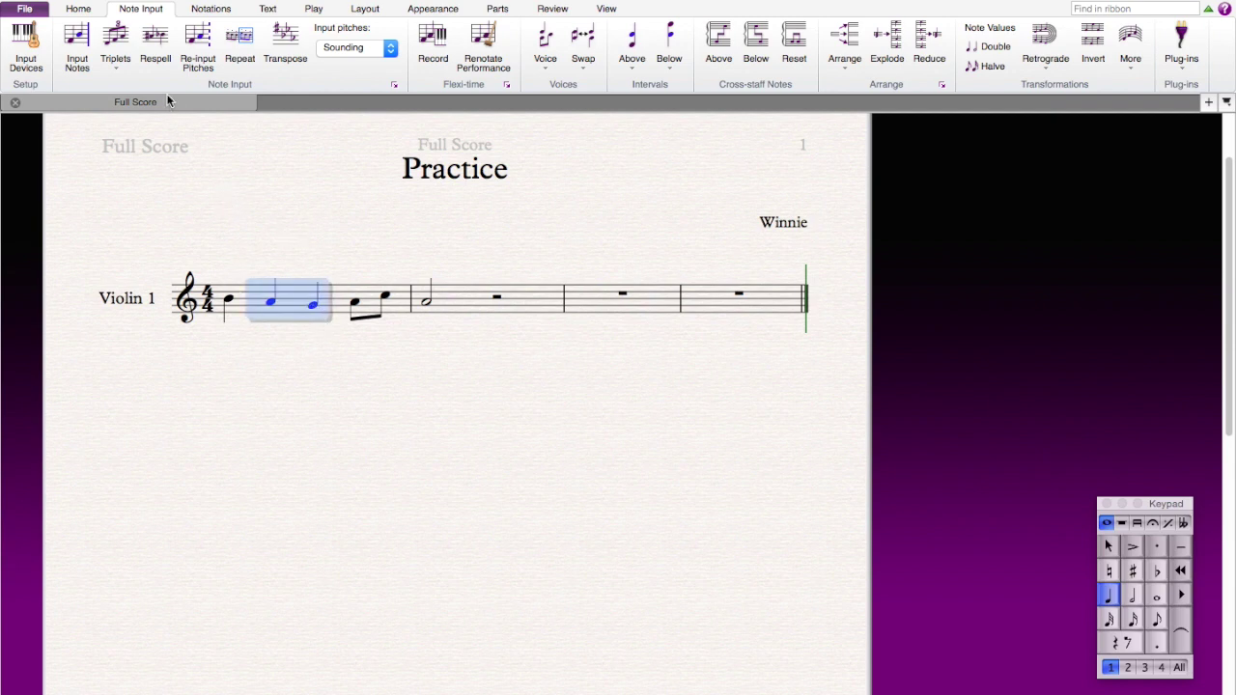
click(114, 39)
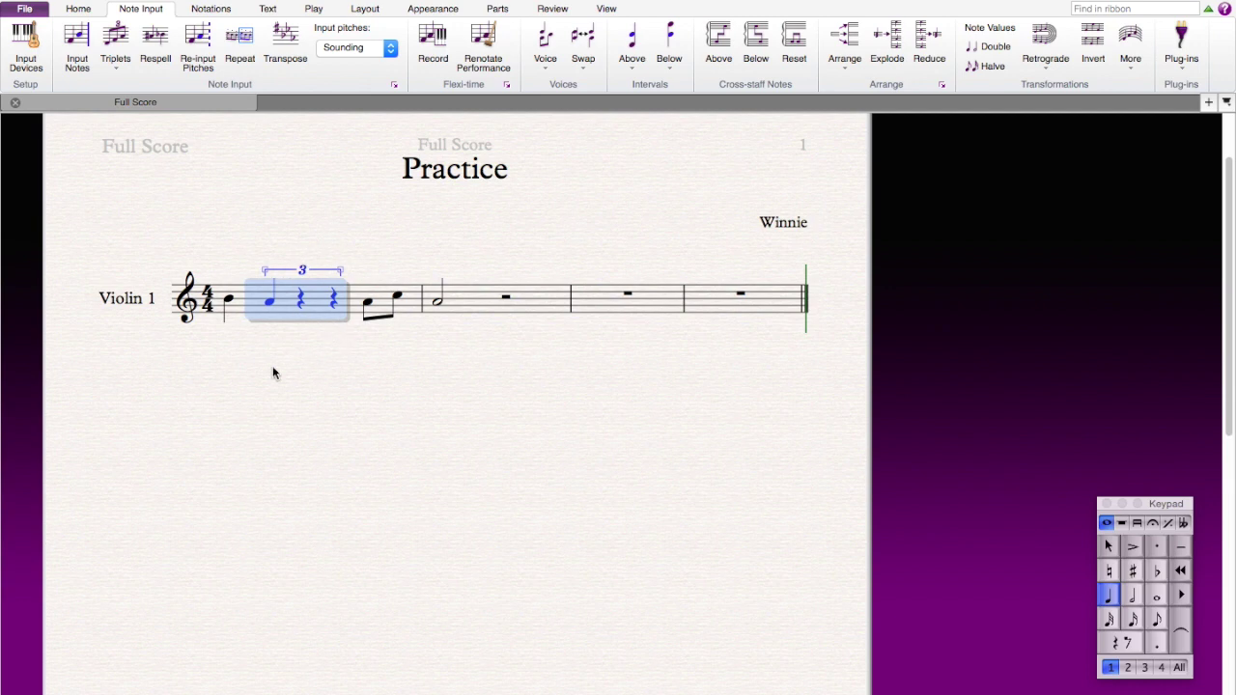
click(499, 474)
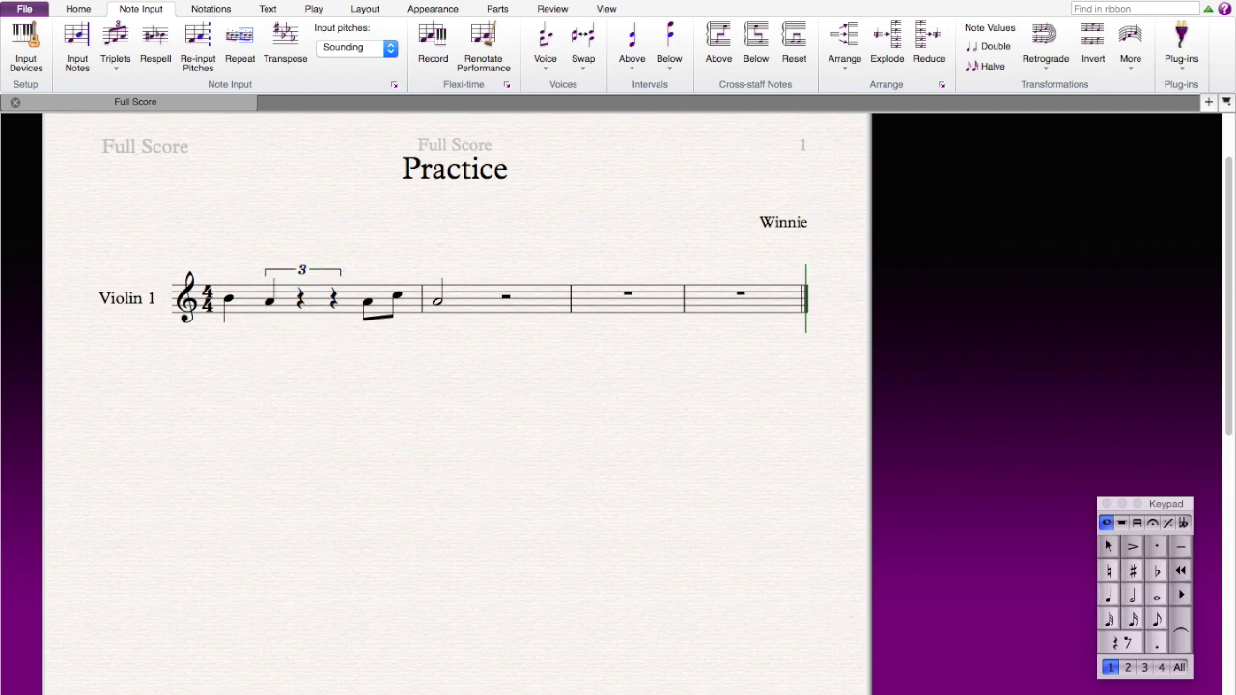
Step: Fill the triplet's middle and last rests with quarter notes
click(1109, 598)
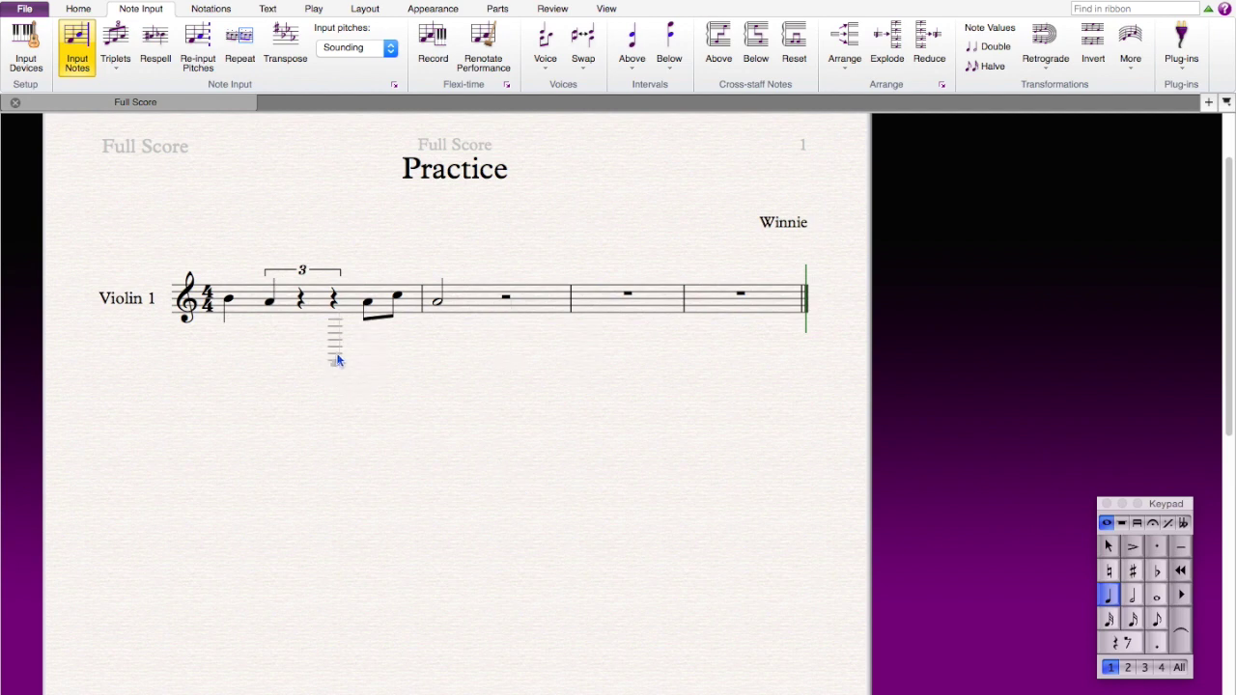
click(311, 302)
click(334, 298)
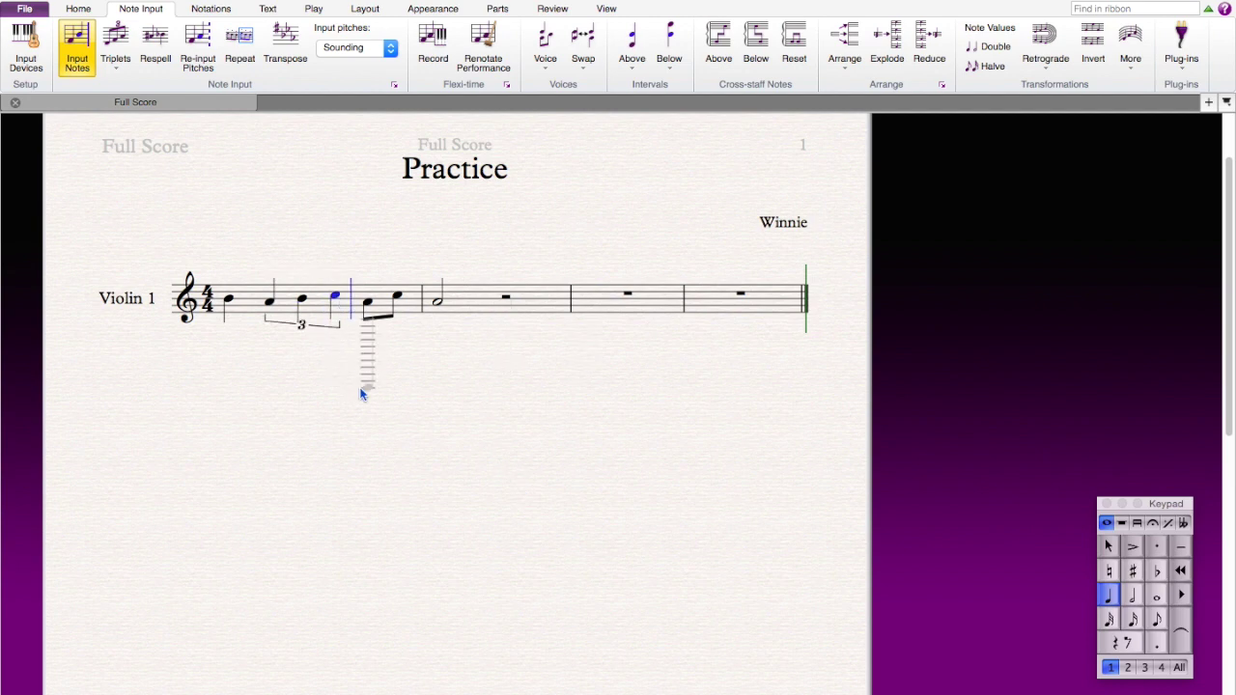
key(Escape)
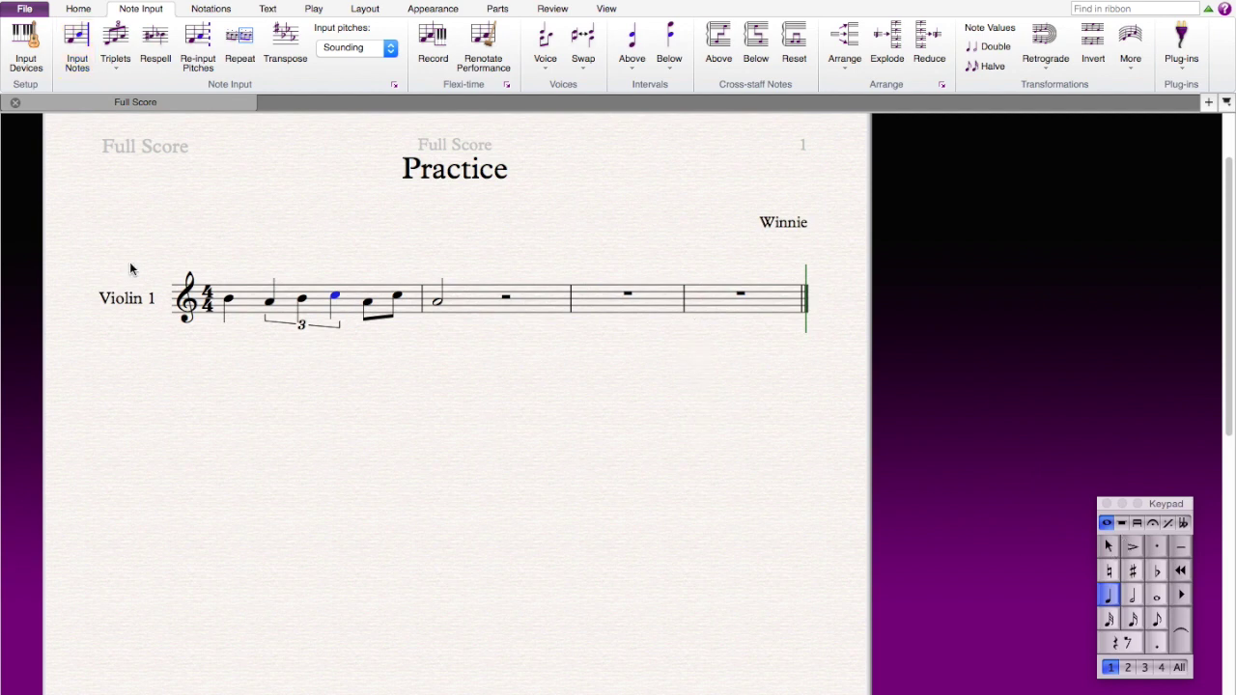
click(367, 304)
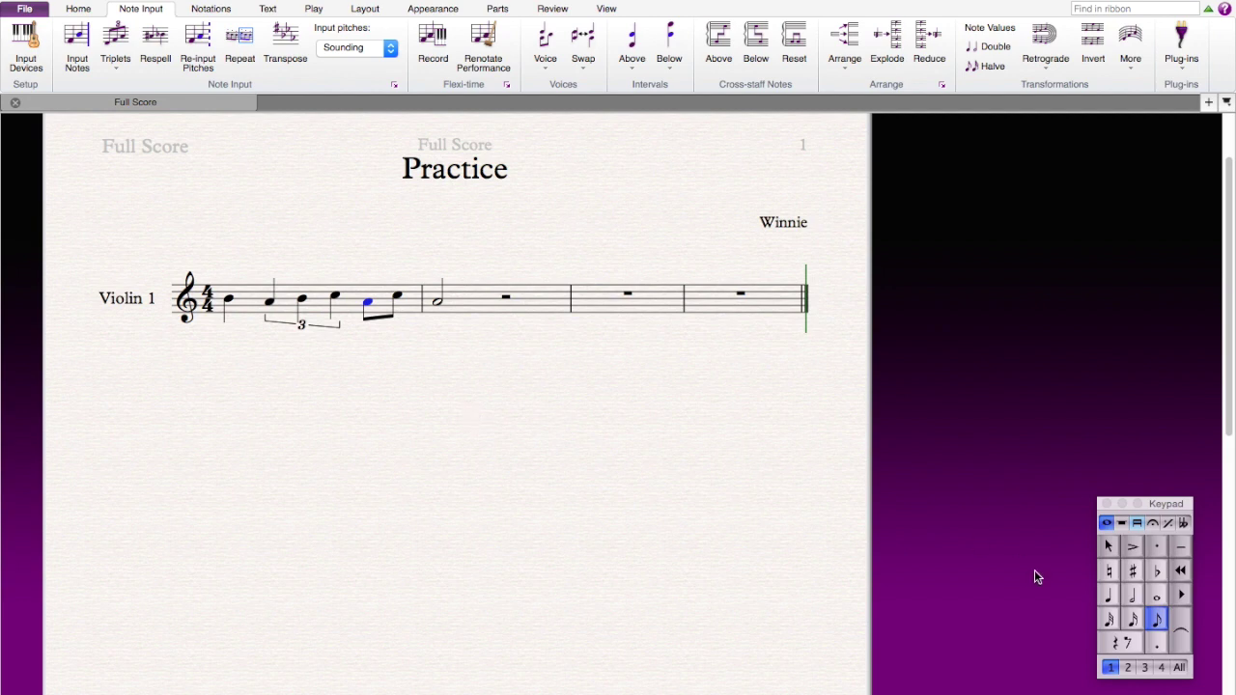
Step: Add a sharp to bar 1's first eighth note and to bar 2's half note
click(1135, 574)
click(444, 305)
click(439, 305)
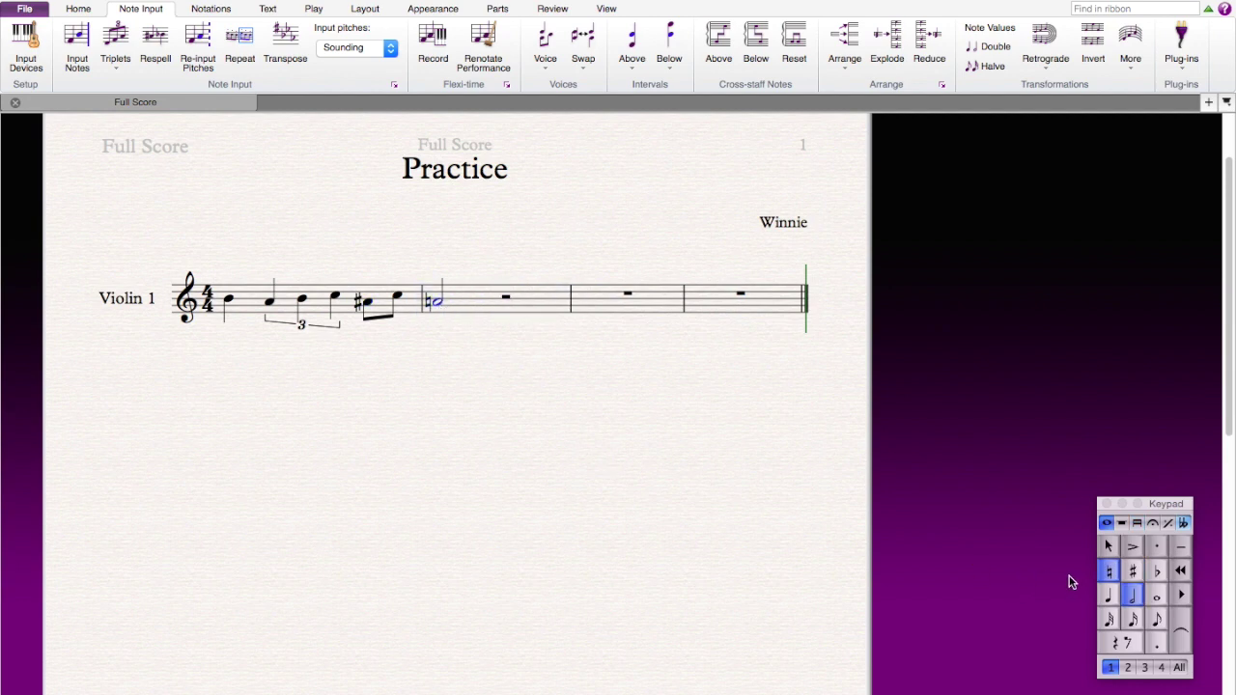
click(1132, 572)
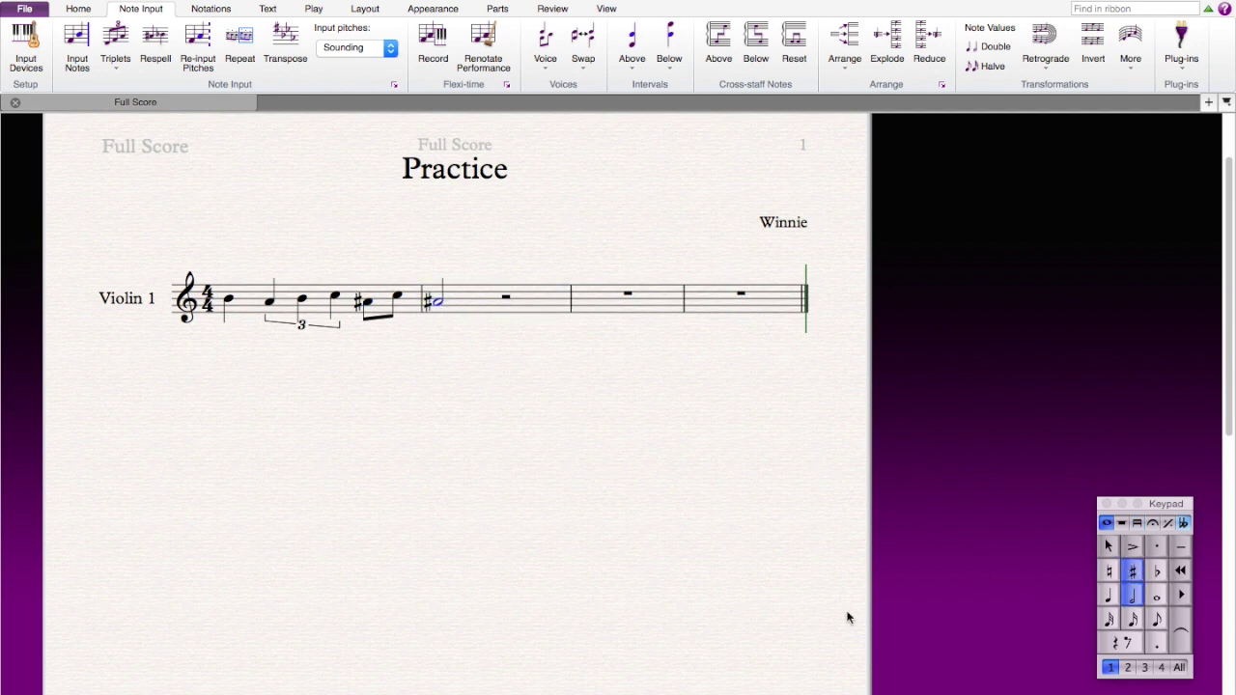
Step: Respell the sharpened eighth note as a flat, then back to a sharp
click(368, 305)
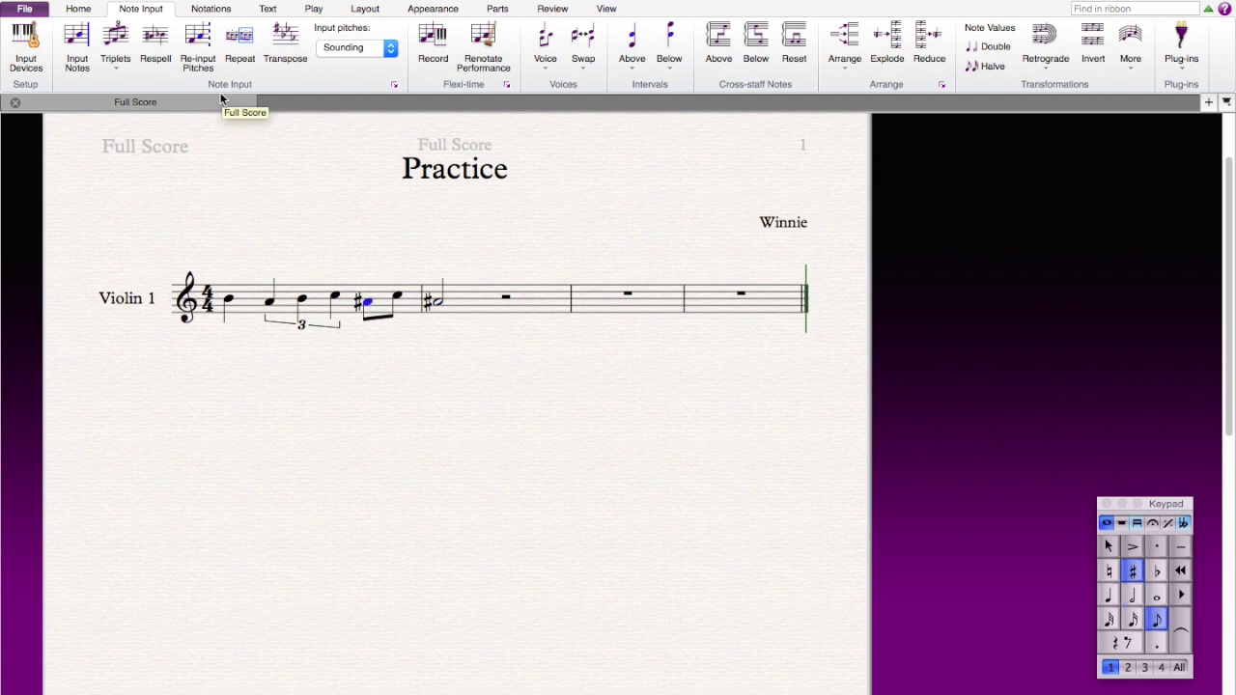
click(156, 48)
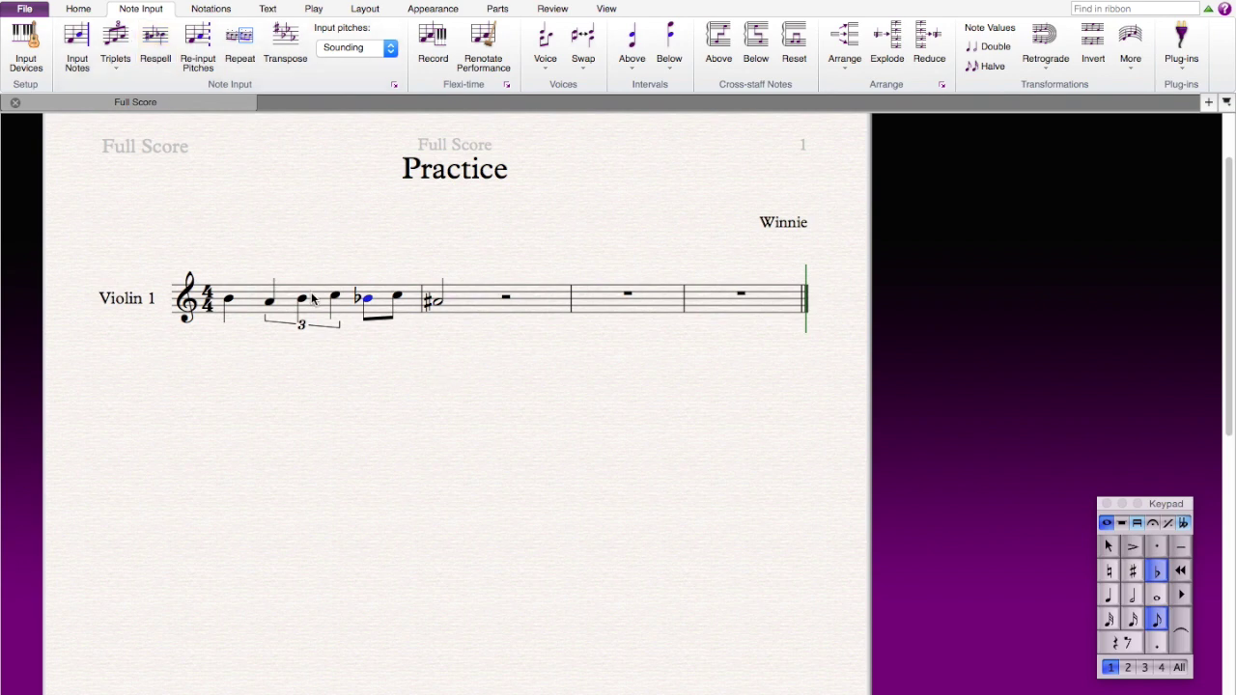
click(145, 48)
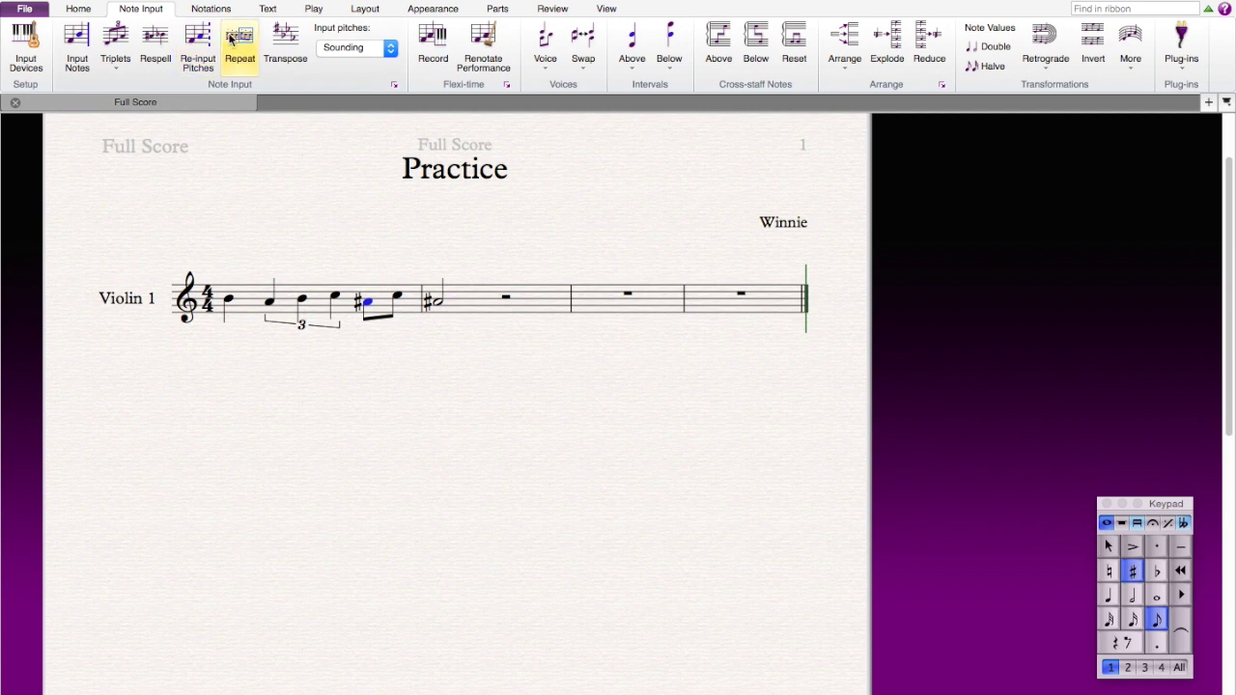
Step: Repeat bar 1 into bar 2, undoing the extra repeat into bar 3
click(243, 297)
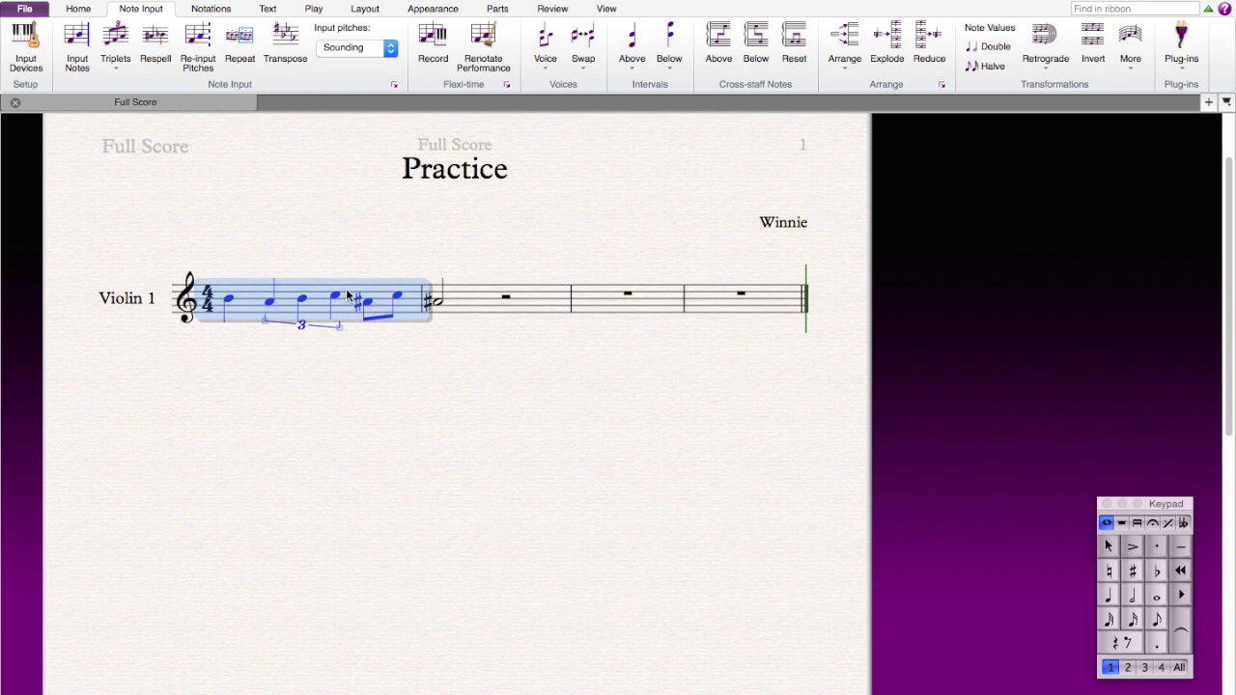
click(233, 43)
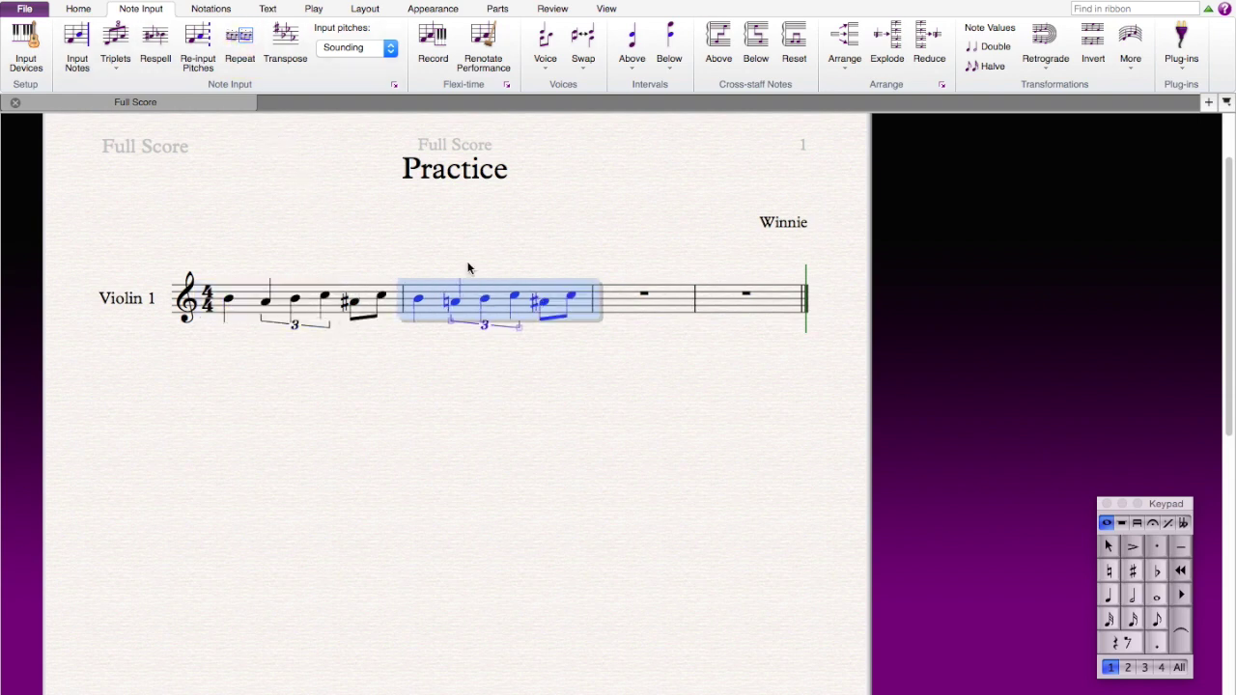
click(240, 42)
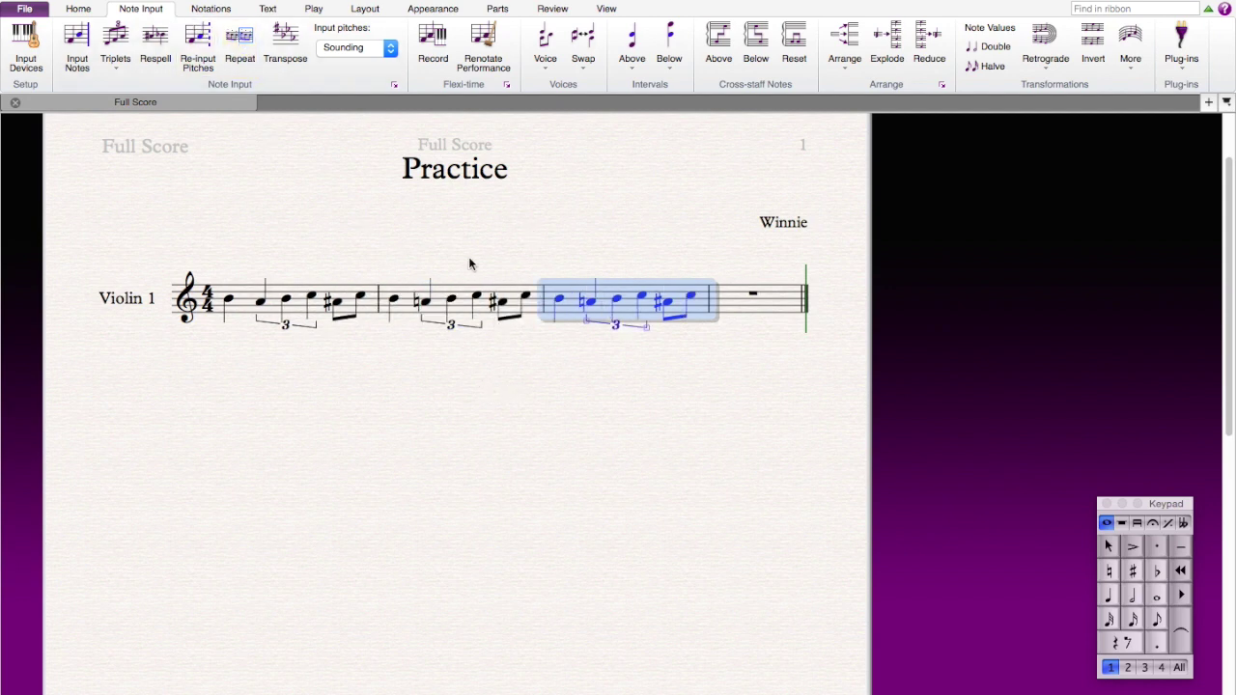
key(super+z)
click(617, 307)
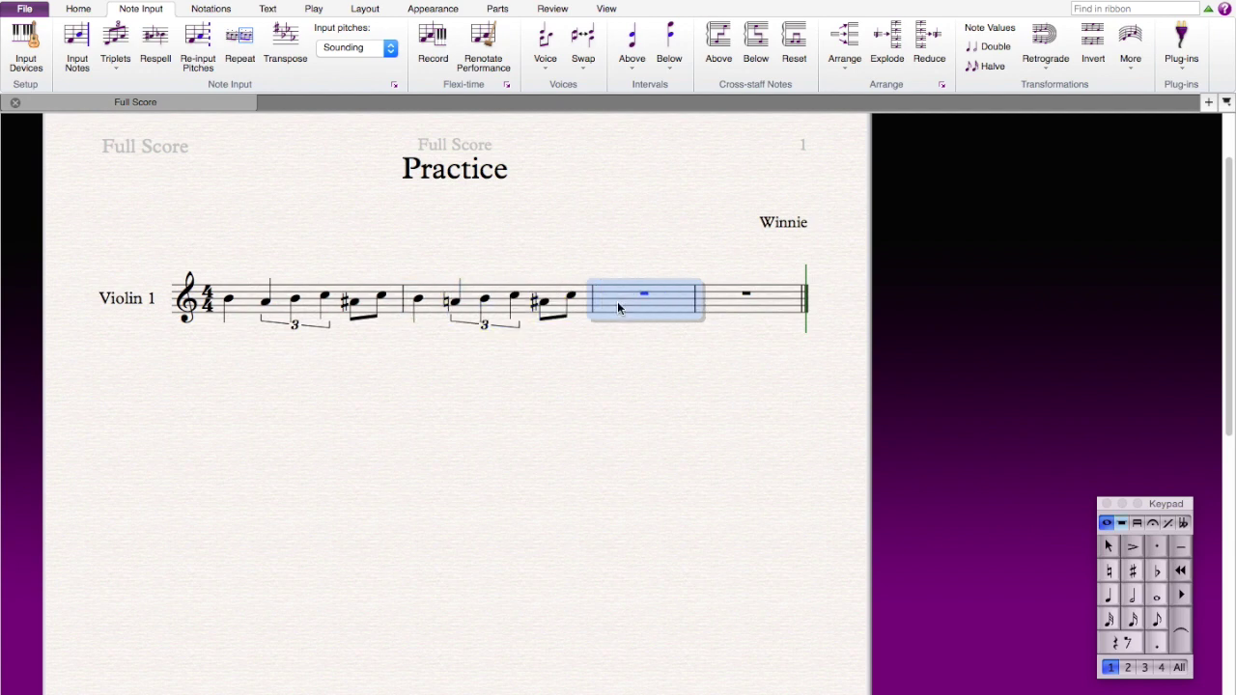
click(713, 503)
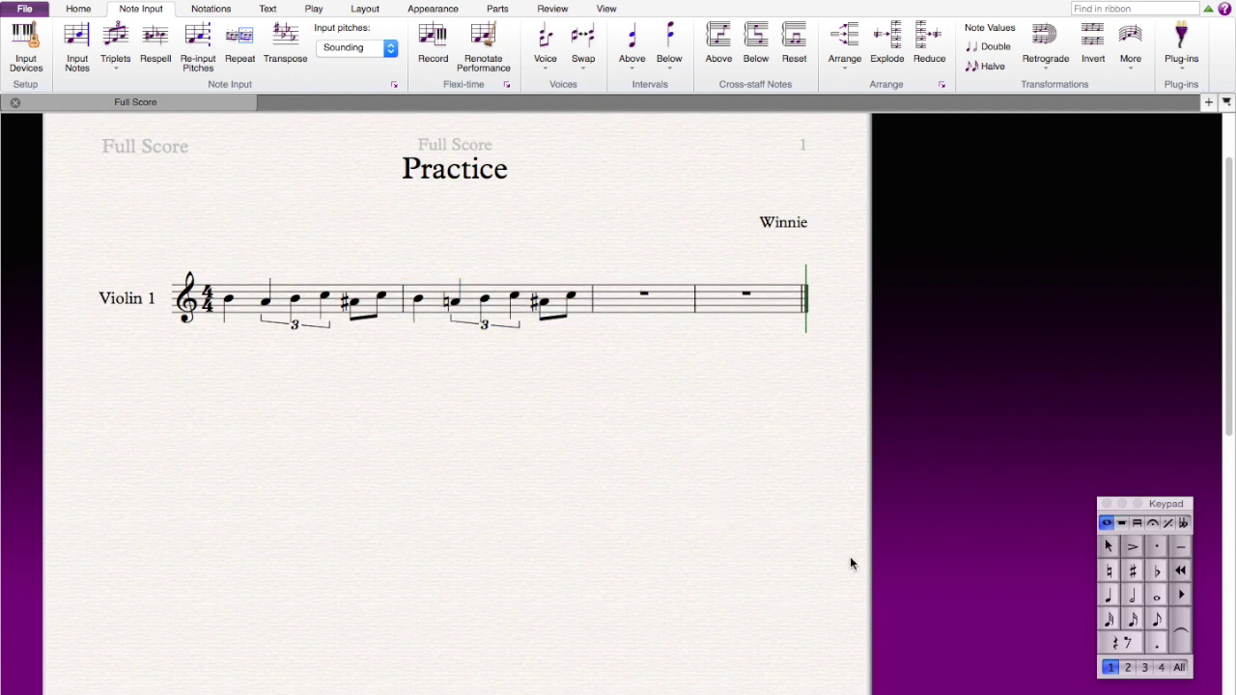
Step: Enter a note at the triplet's end, lower it one step, and stack a higher note above
click(1111, 598)
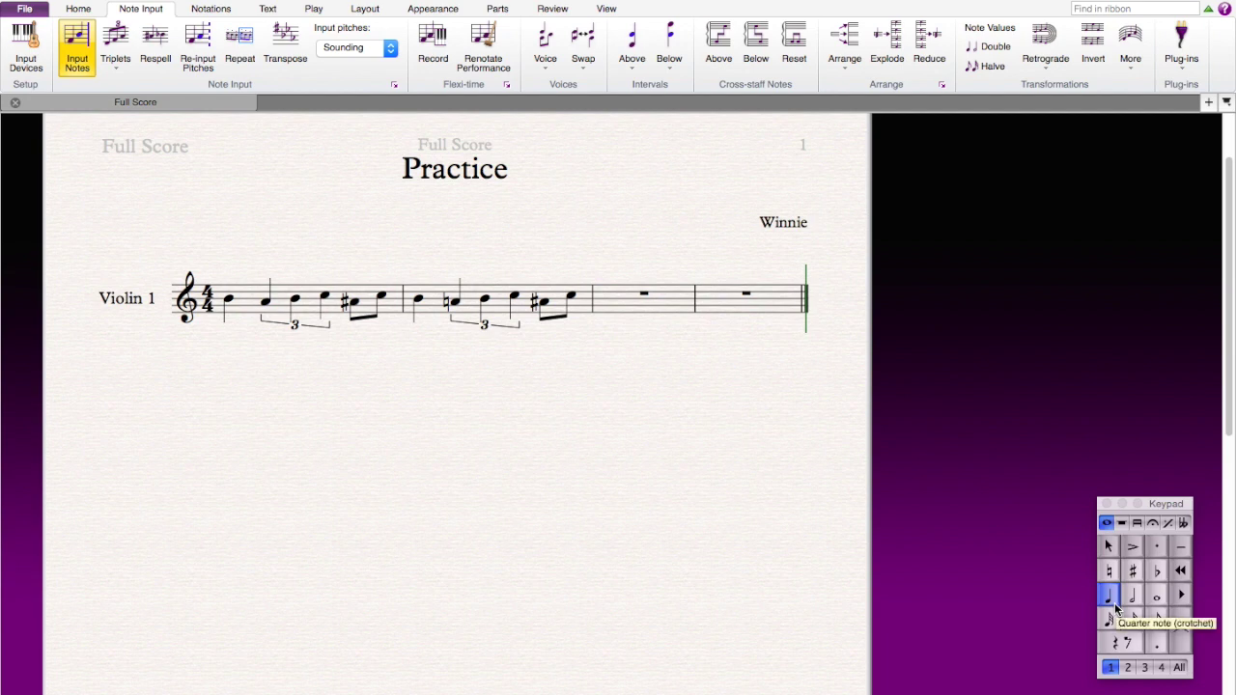
click(241, 301)
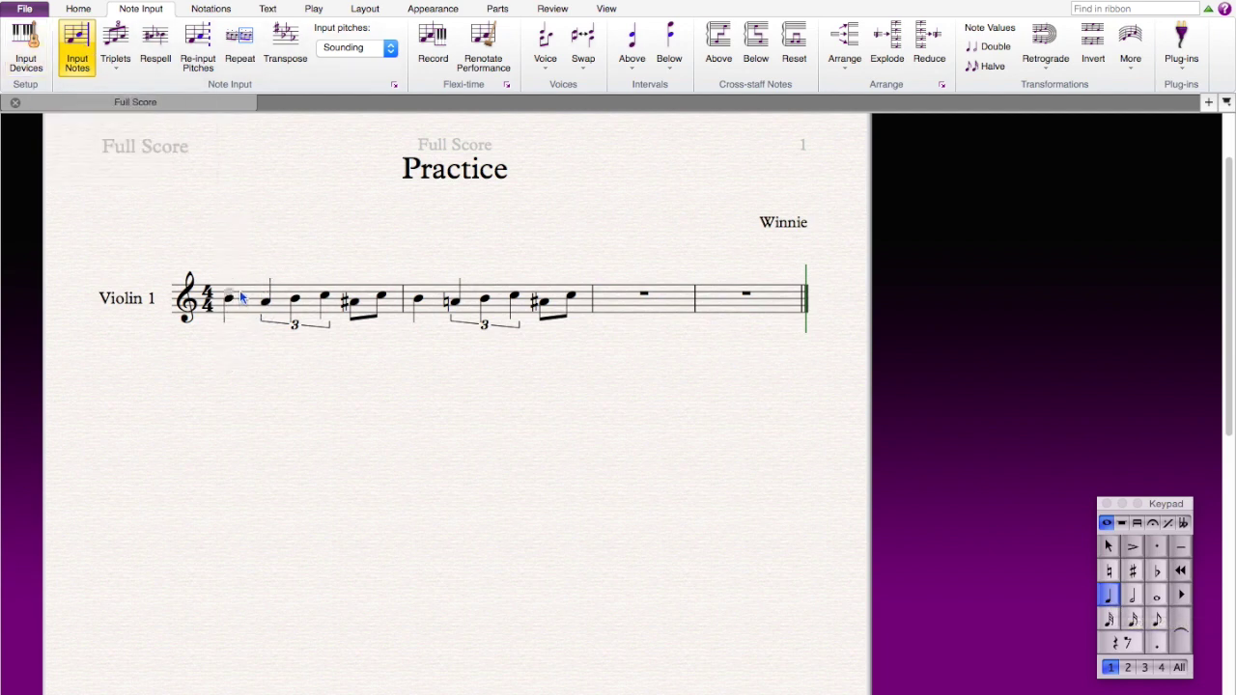
click(334, 290)
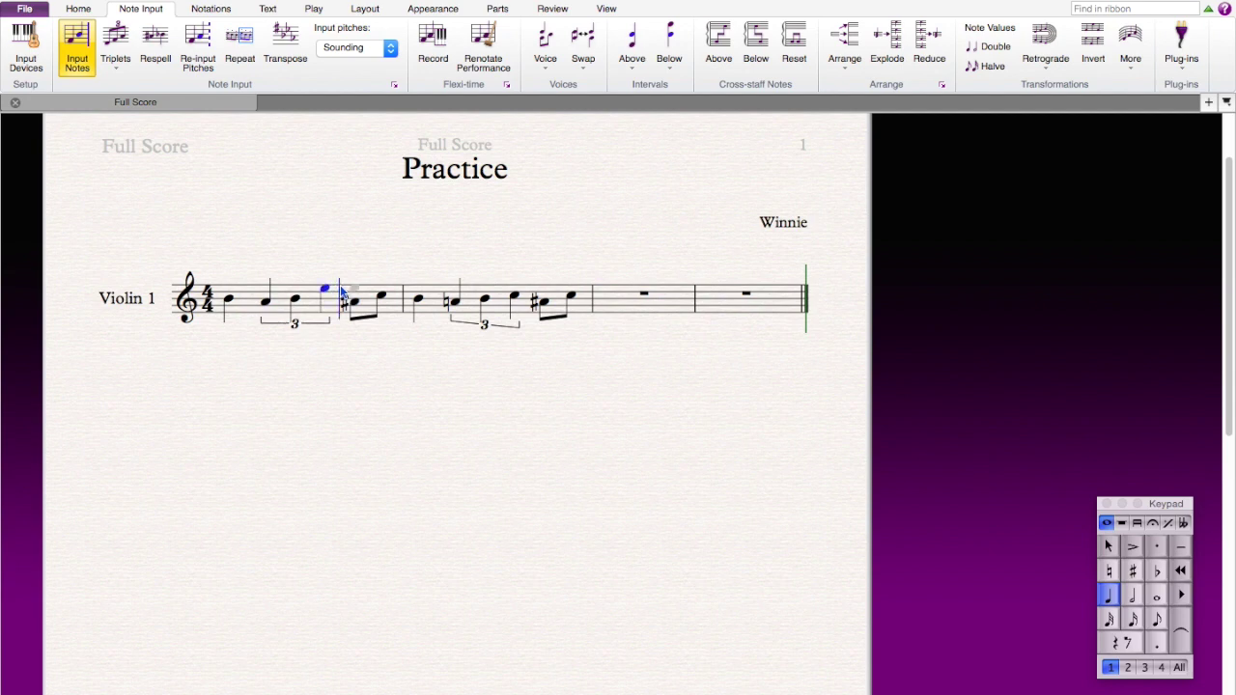
key(Down)
click(331, 285)
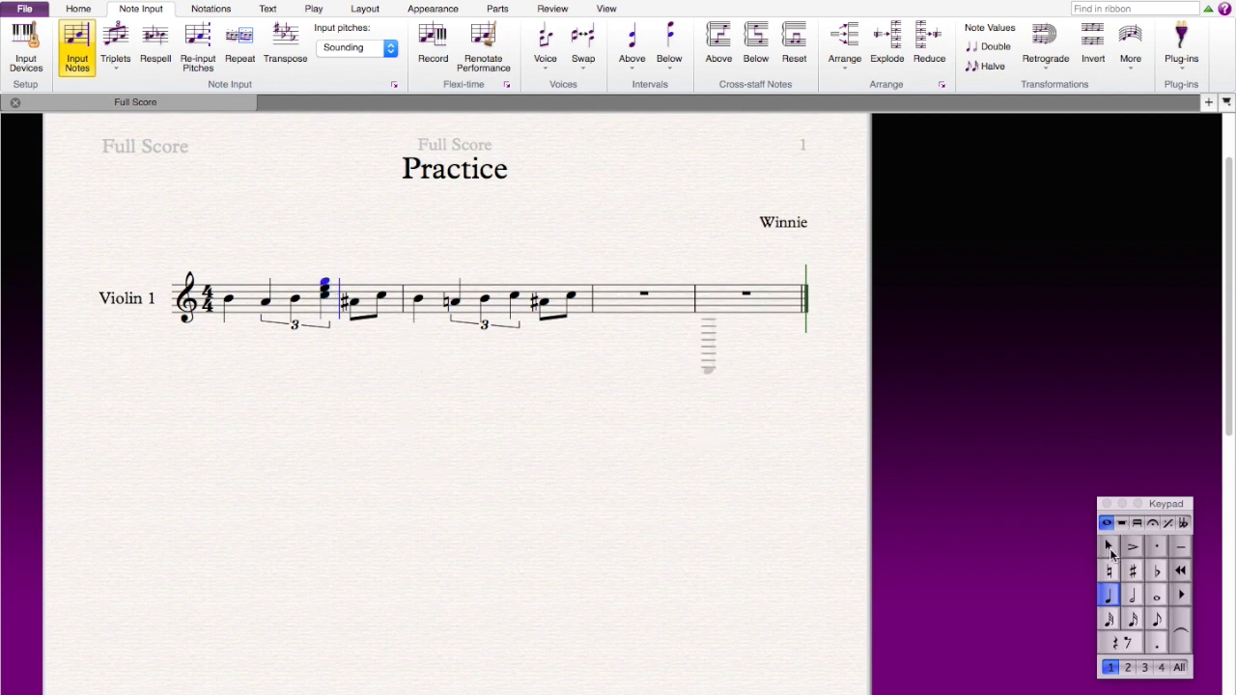
click(1109, 546)
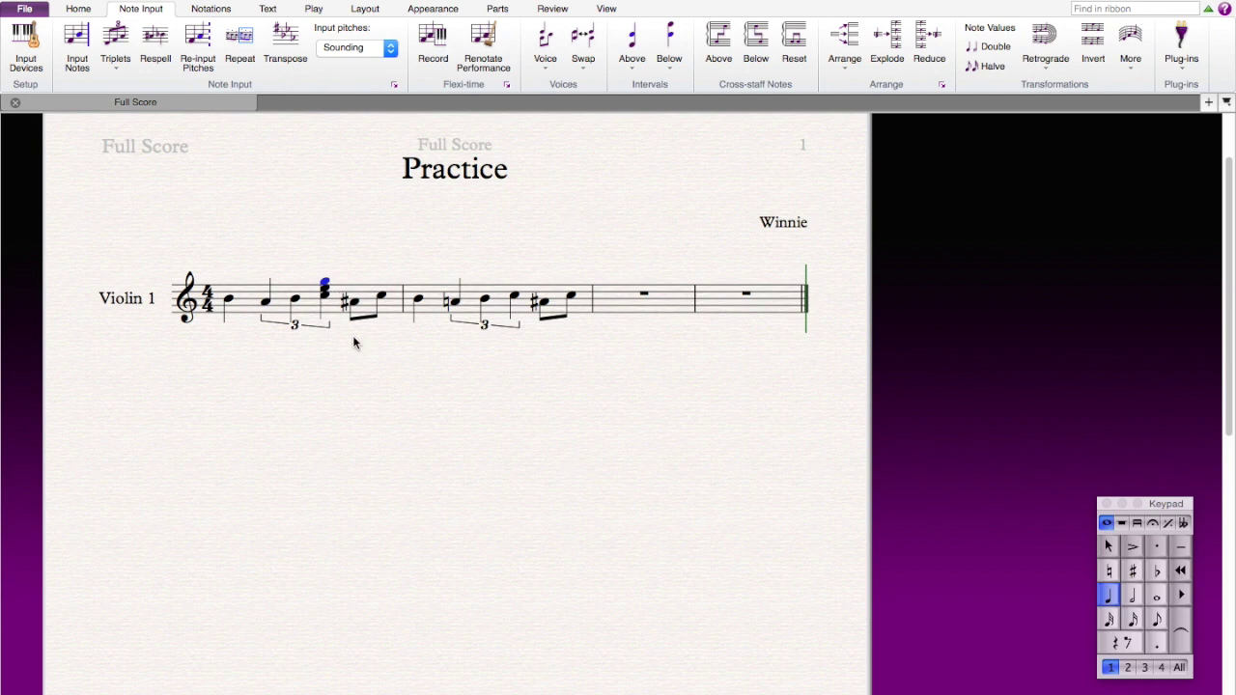
Step: Delete the chord's selected note and raise the remaining note by one step
key(Delete)
key(Up)
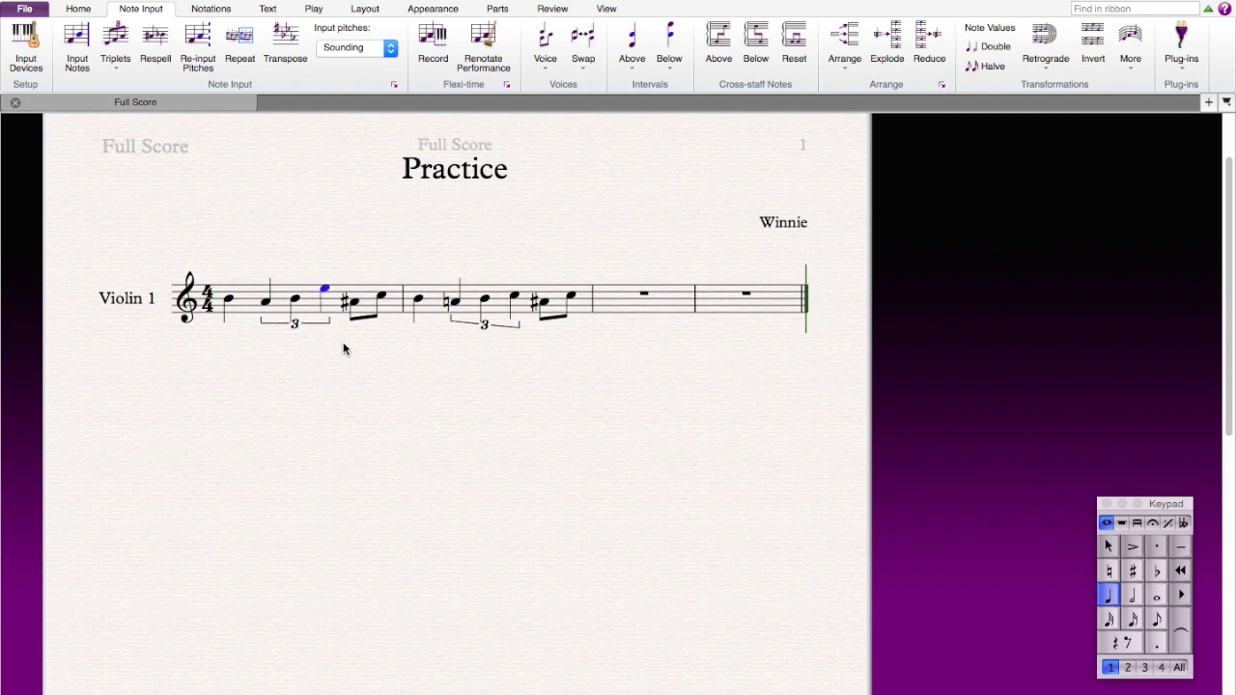